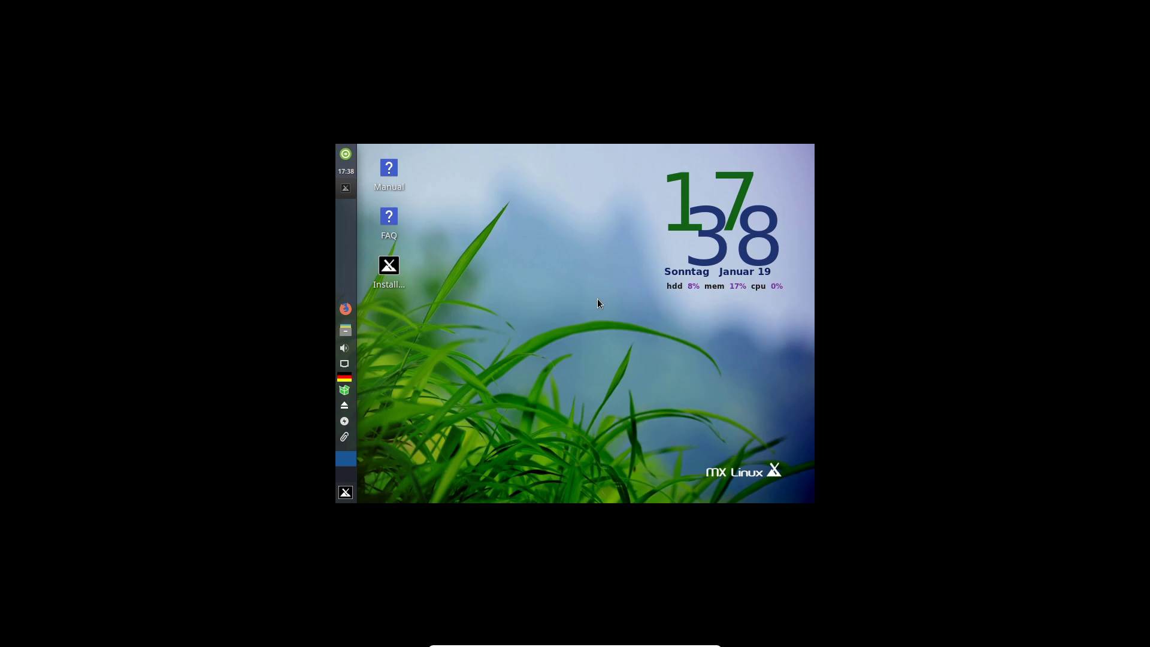
Step: Start the MX Linux installer in a maximized window and continue past the terms of use with the default keyboard settings
double_click(389, 268)
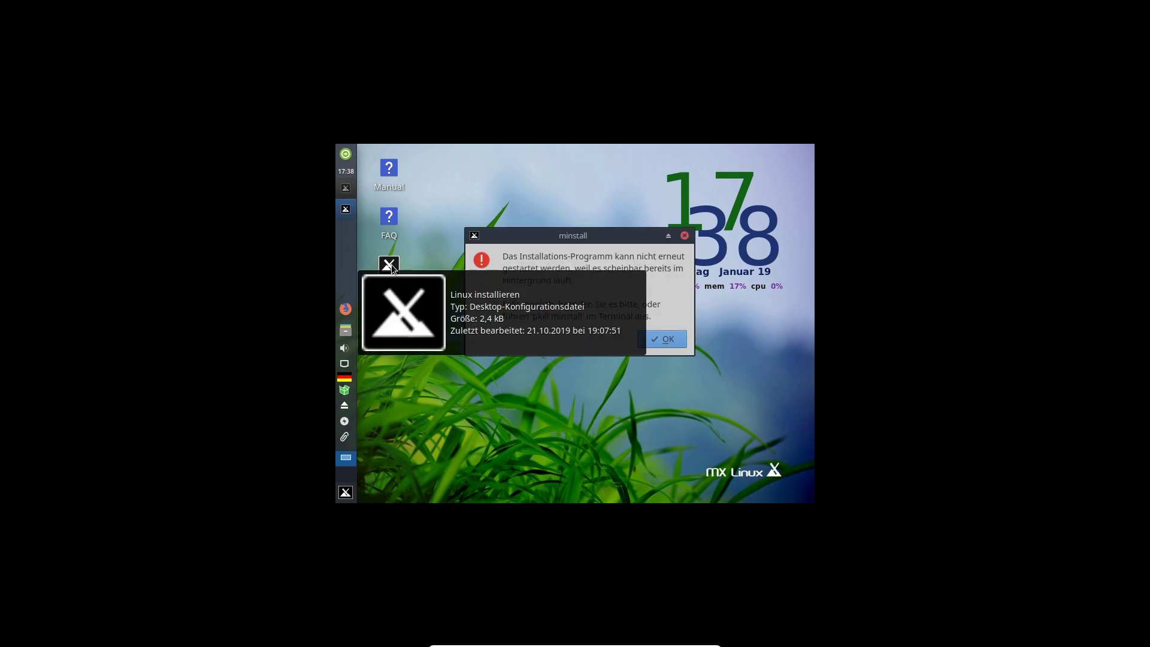
click(661, 338)
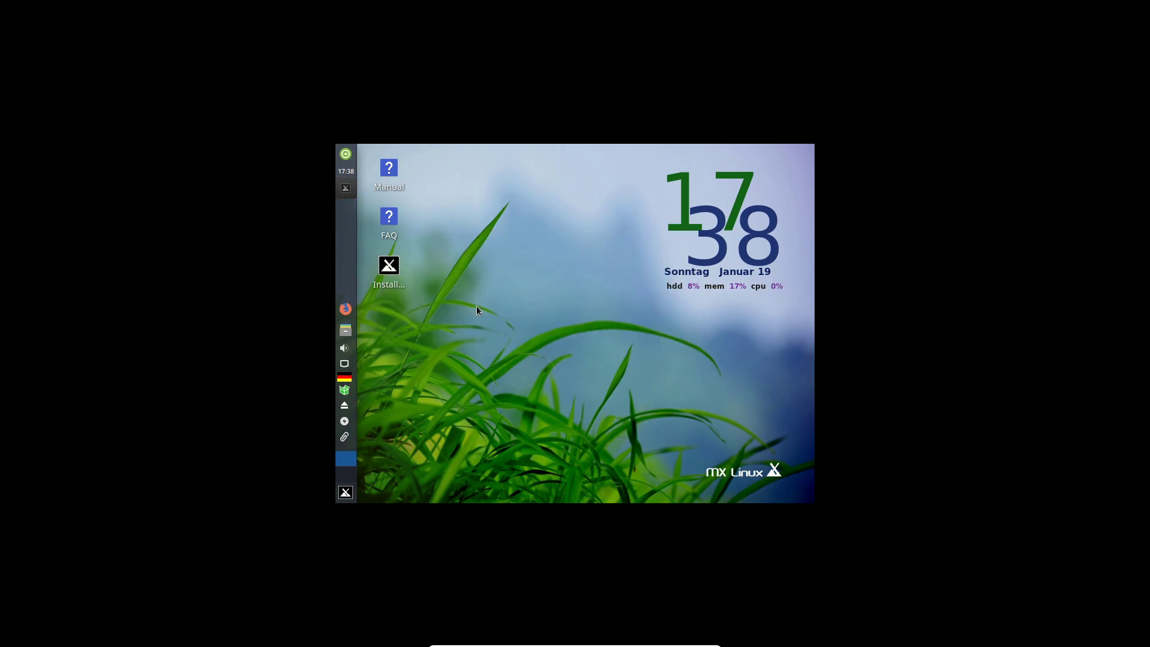
double_click(387, 269)
click(663, 337)
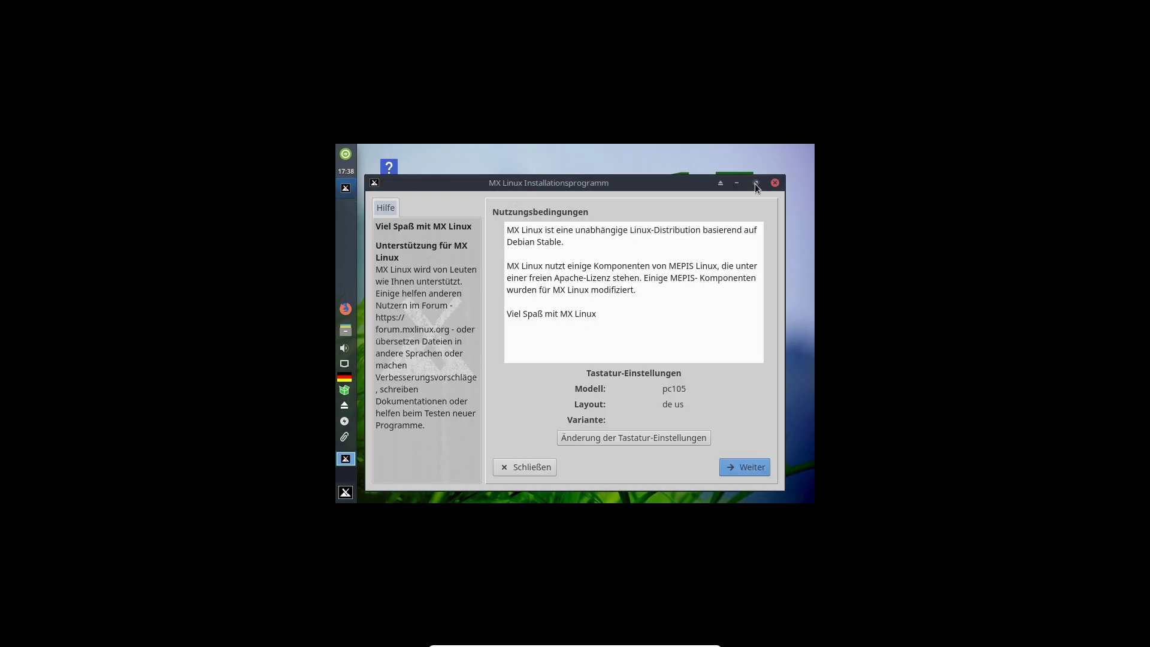
click(756, 182)
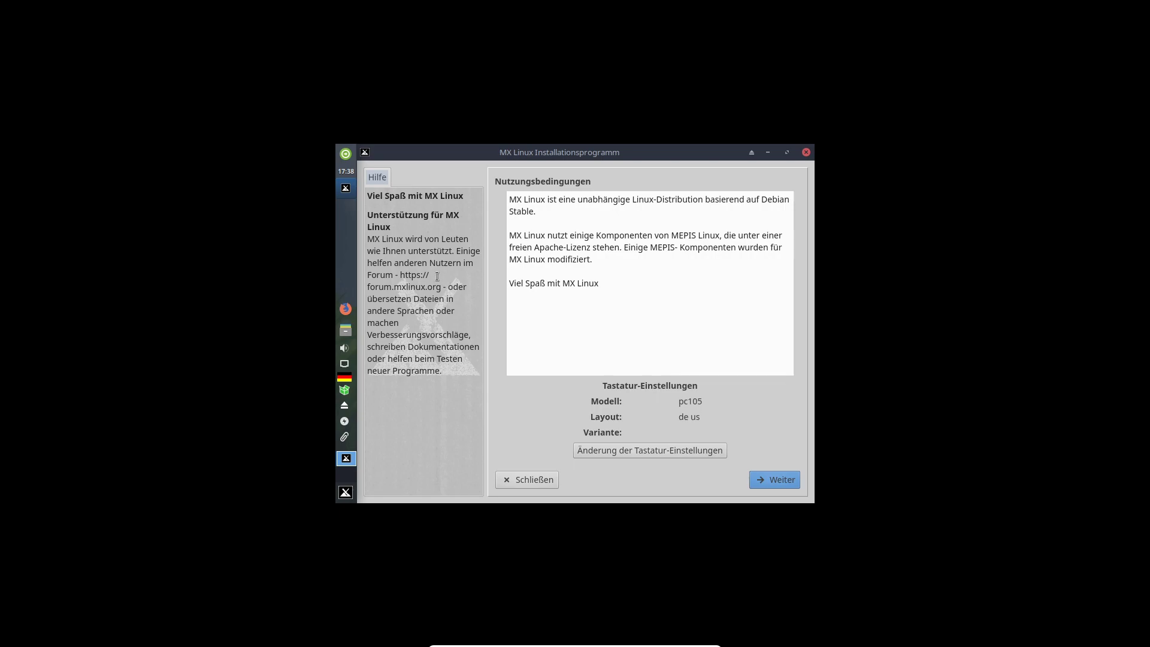
click(768, 483)
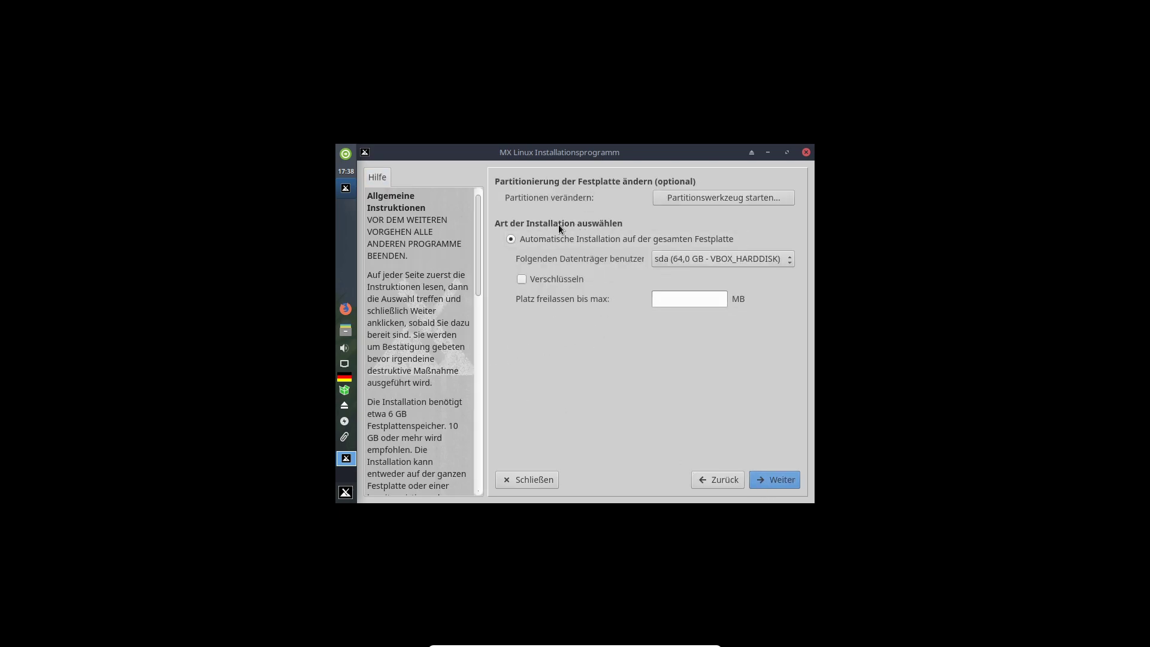
Step: Launch the partitioning tool from the installer and create a gpt partition table on /dev/sda
click(699, 204)
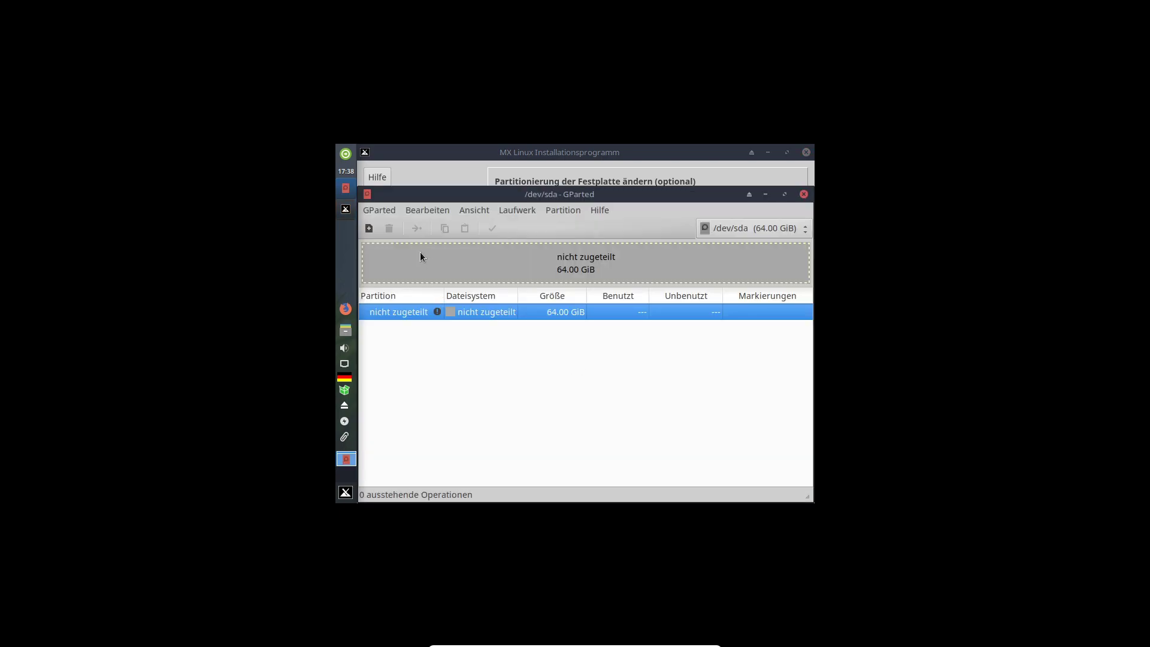
click(682, 422)
click(451, 211)
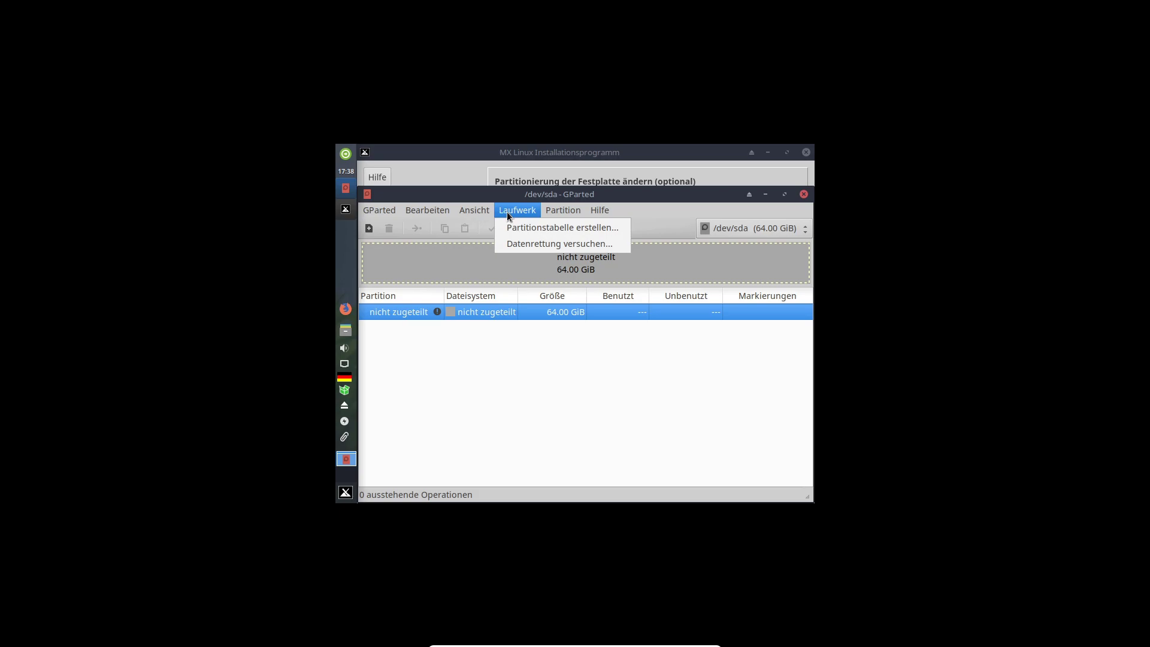
click(509, 228)
click(611, 370)
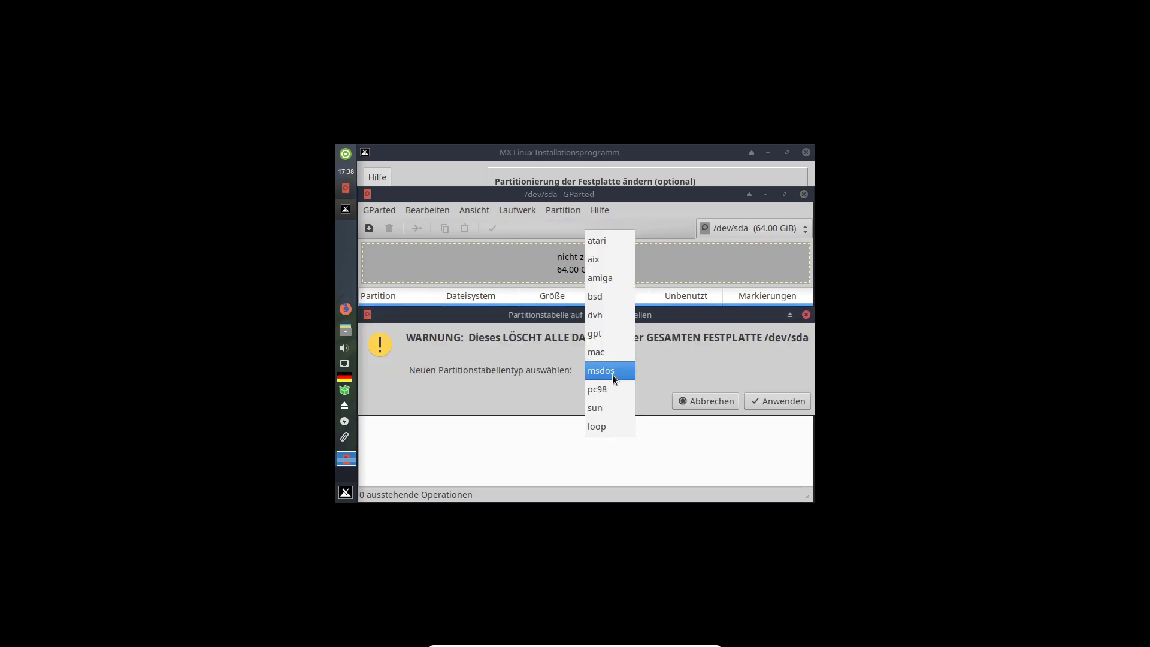
click(612, 375)
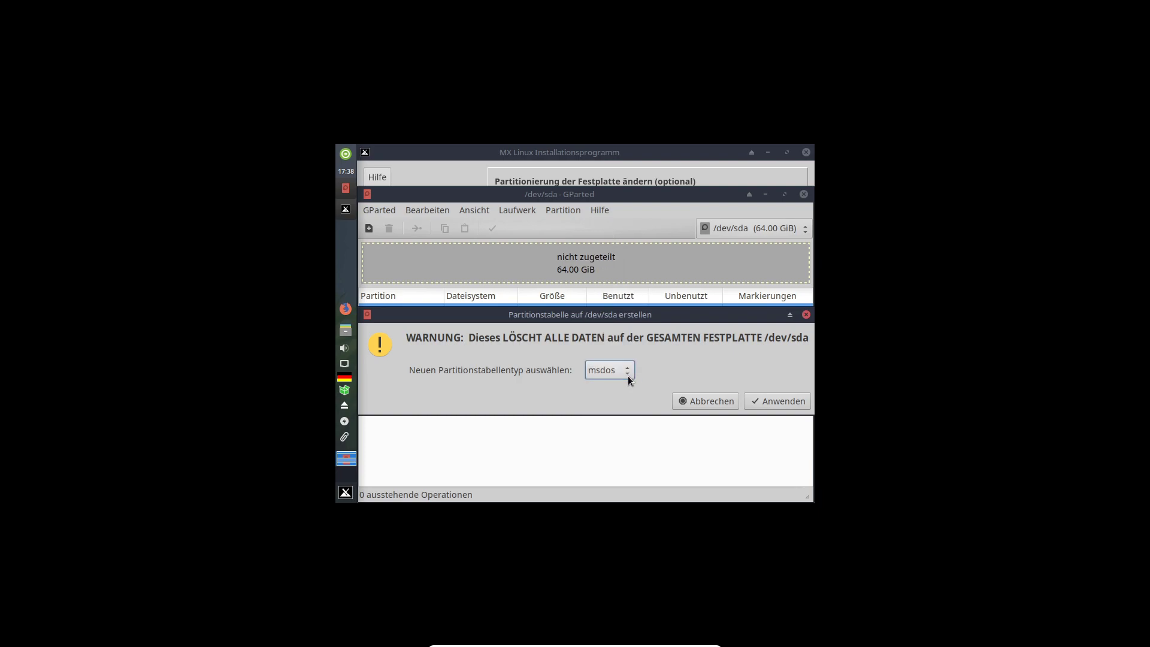
click(626, 380)
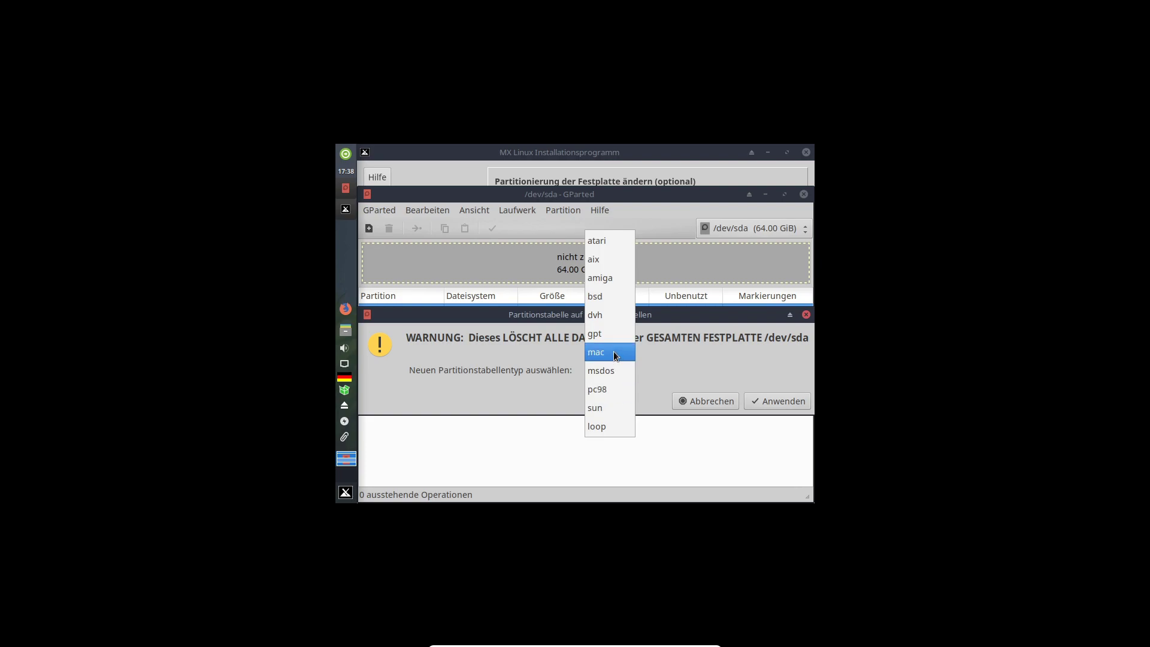
click(616, 333)
click(772, 401)
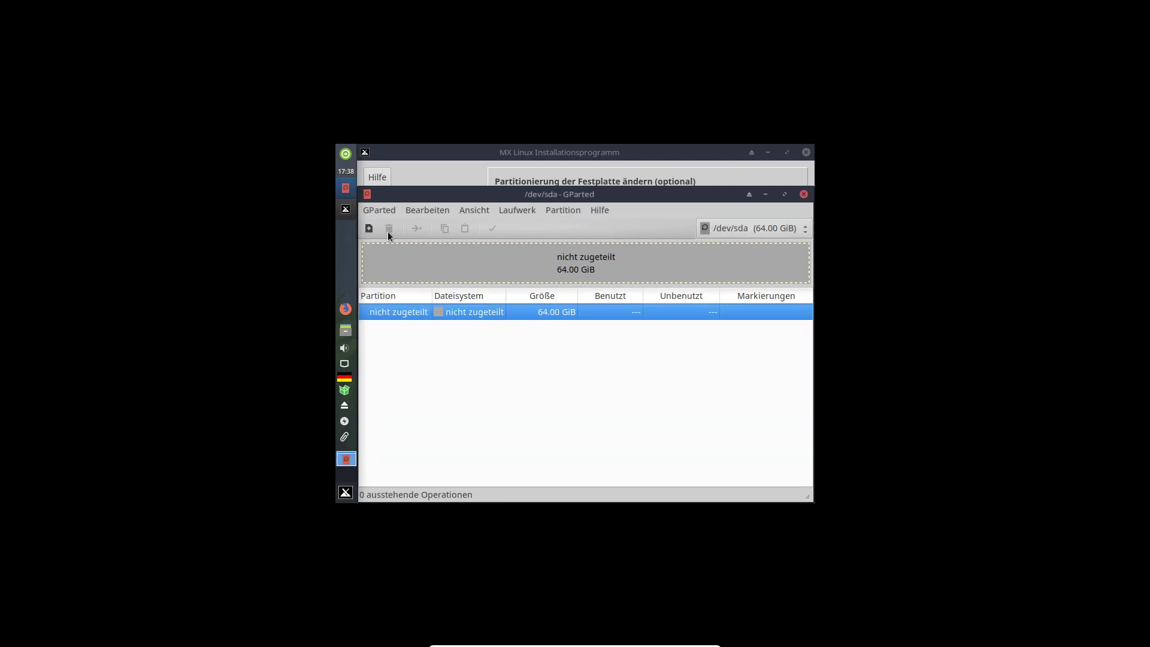
Step: Create a primary ext4 partition filling the unallocated space on /dev/sda and apply the pending operation
click(536, 213)
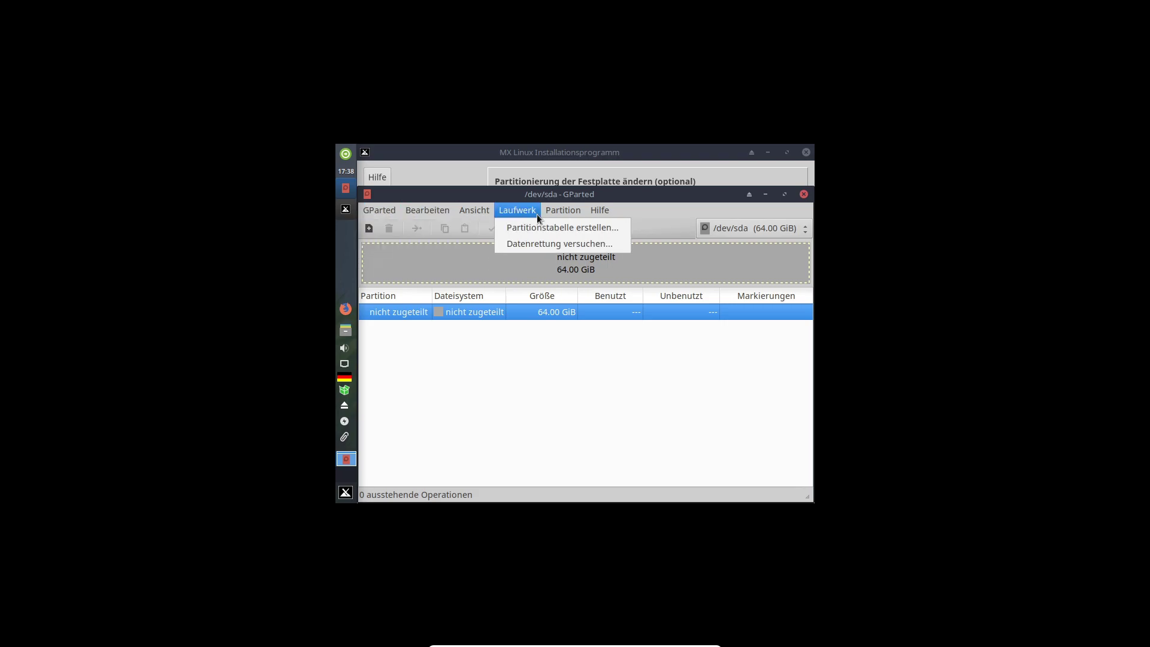
mouse_move(564, 210)
click(565, 231)
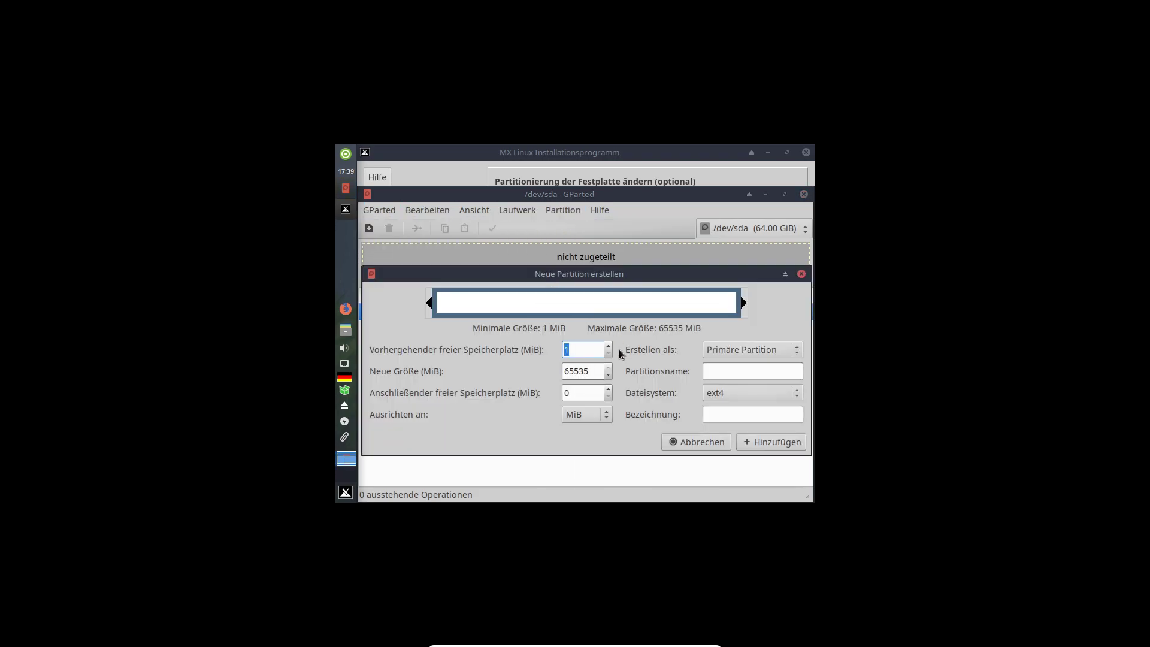
click(729, 391)
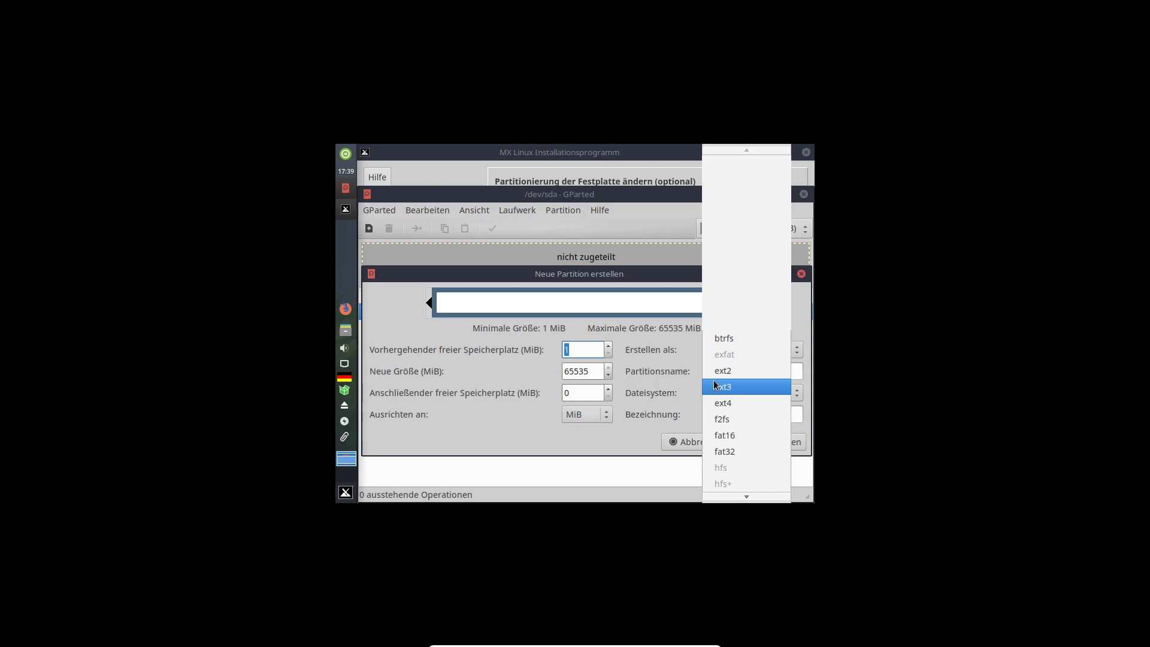
click(645, 383)
click(766, 440)
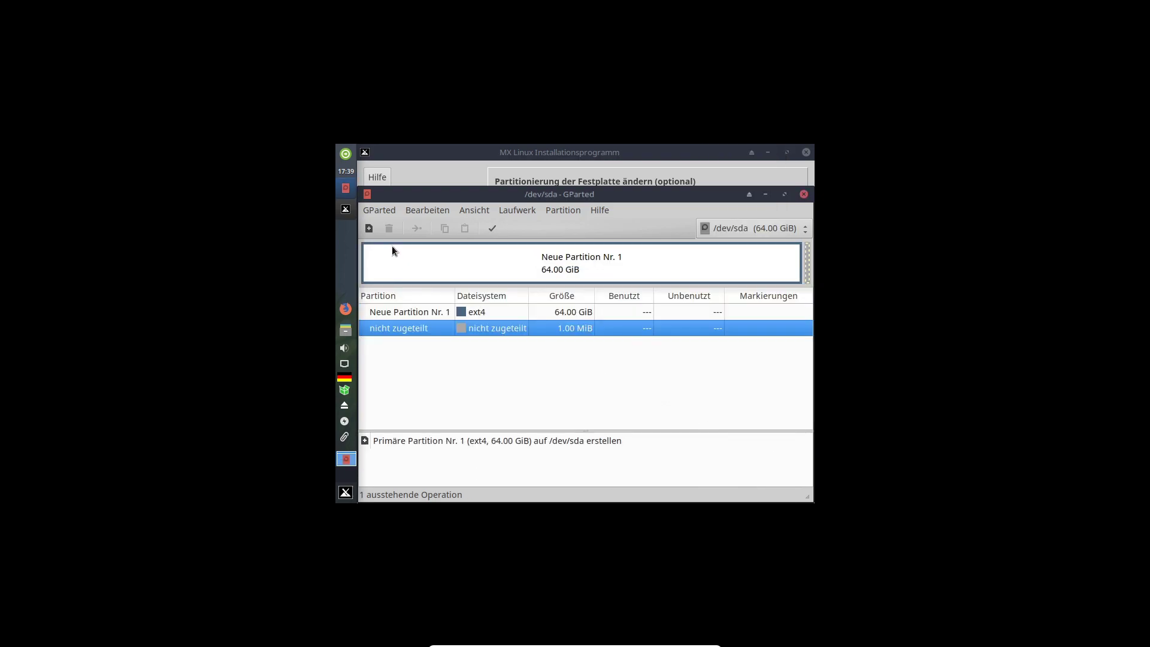
click(493, 229)
click(679, 426)
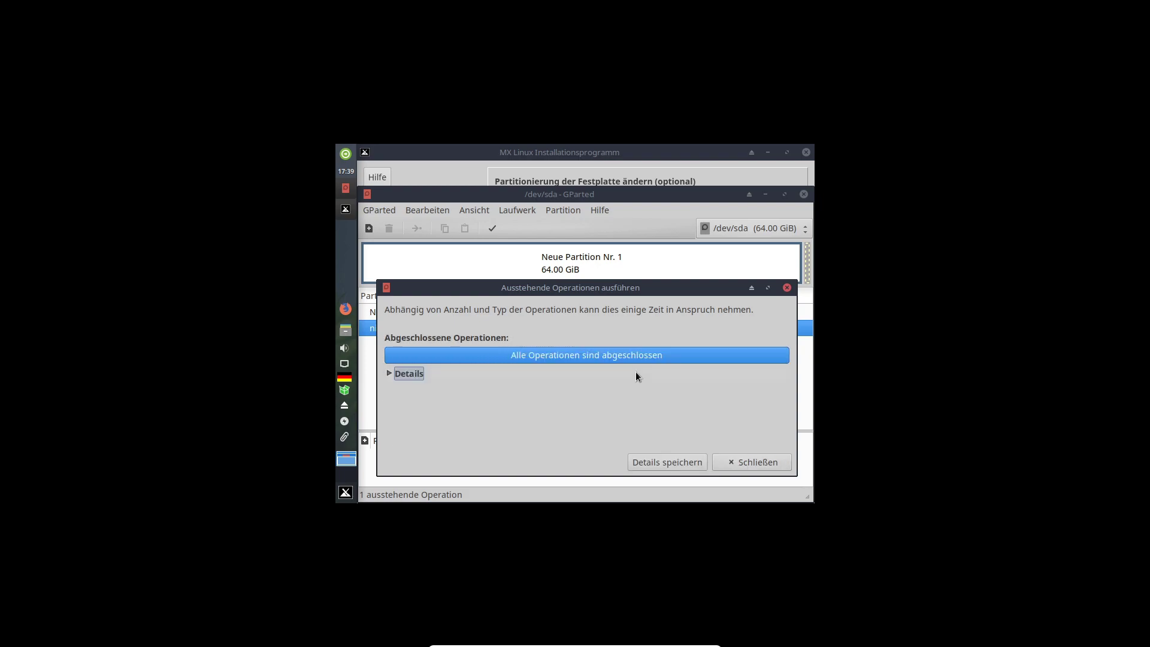
click(753, 465)
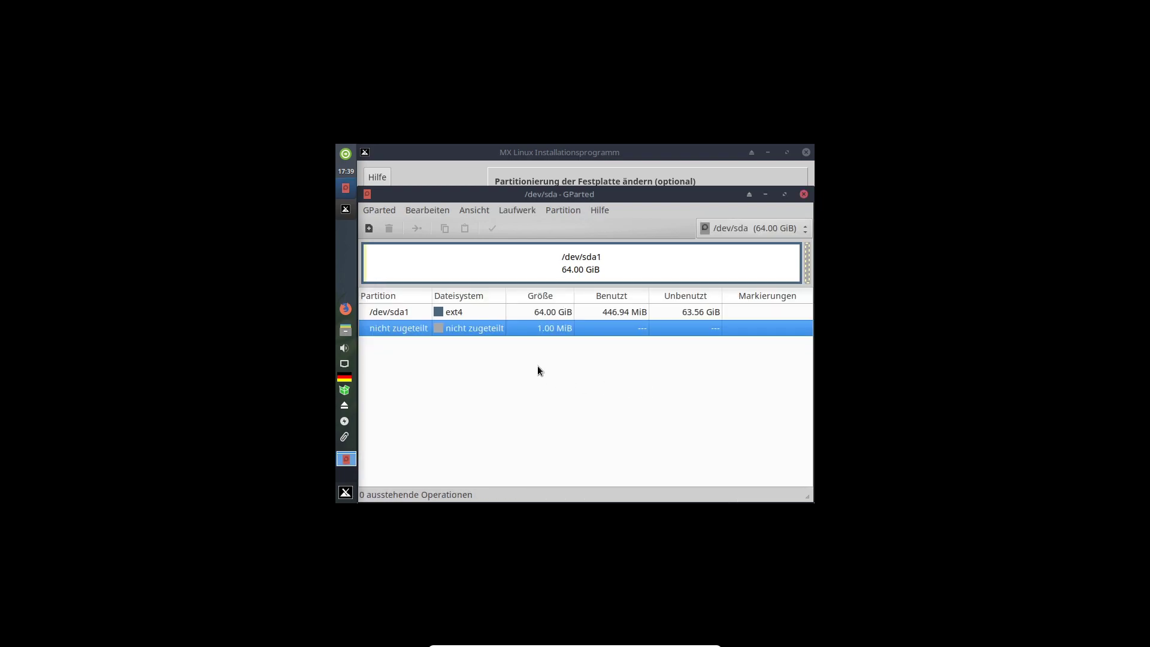
Step: Close the partitioning tool and choose automatic installation on the entire disk
click(529, 314)
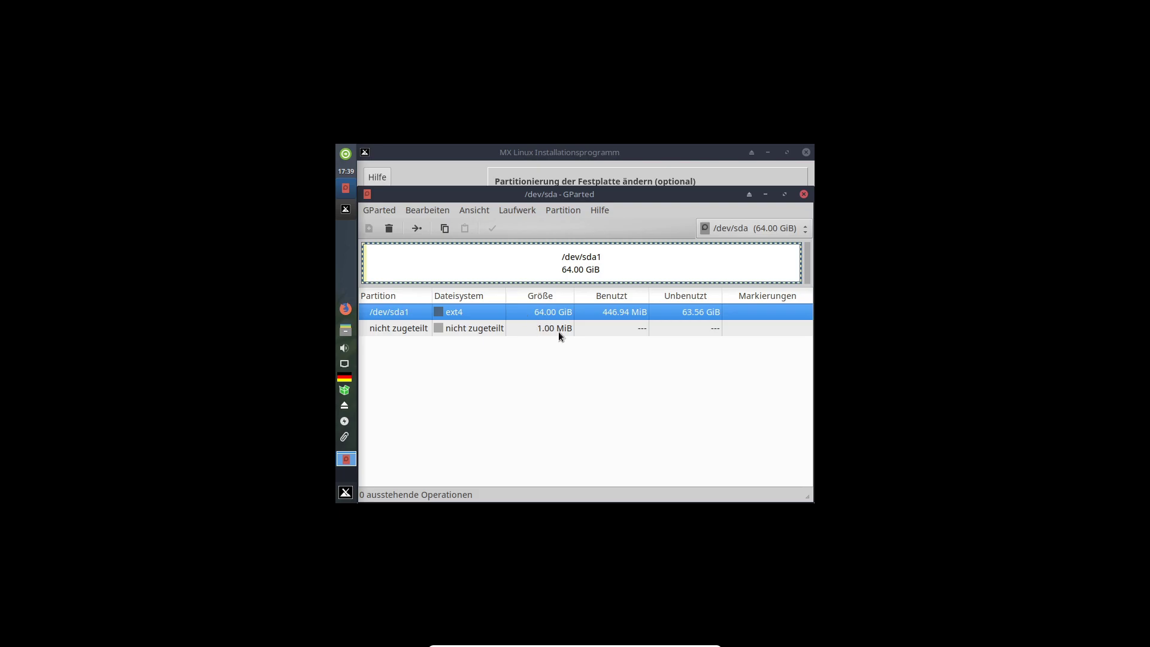
click(804, 194)
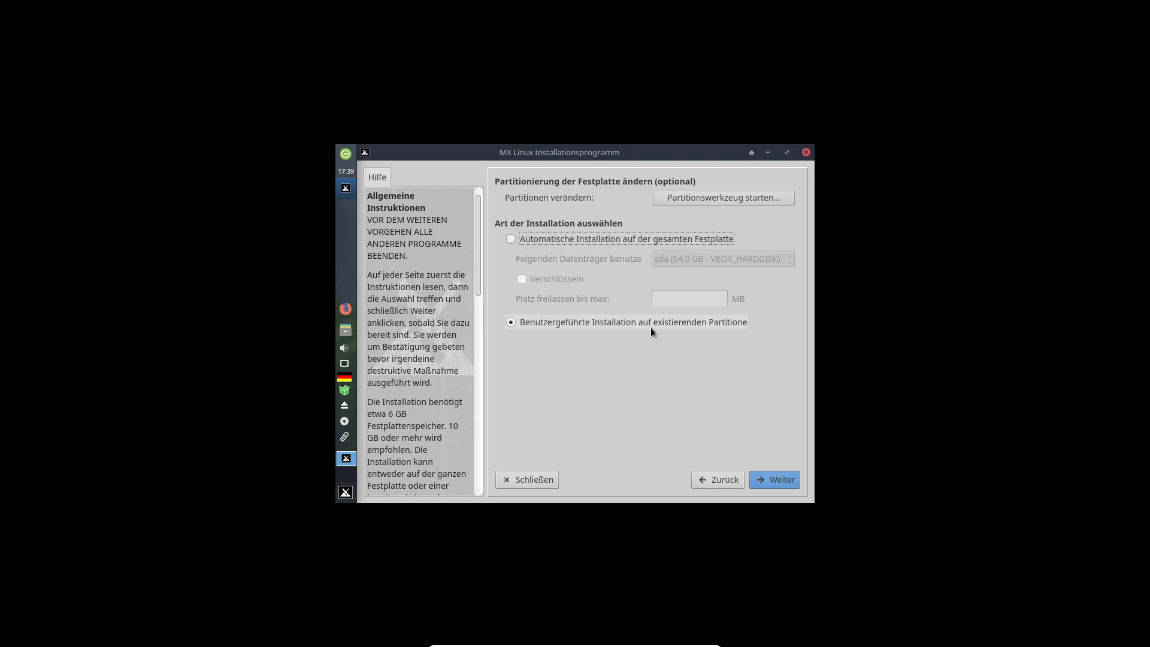
click(611, 237)
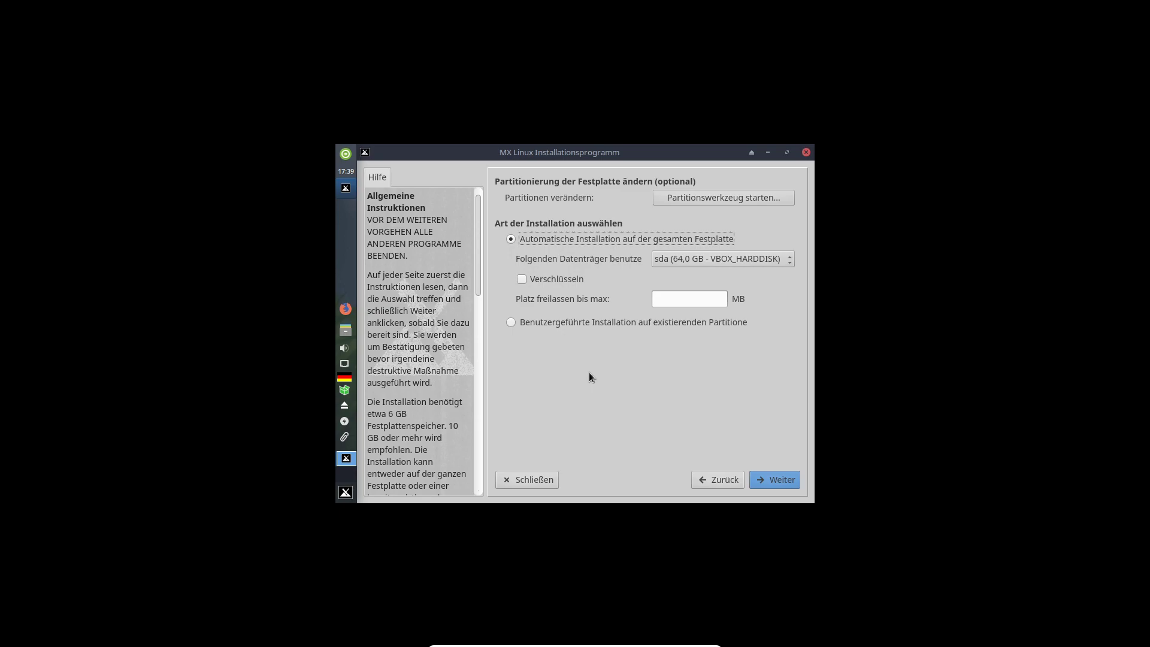
Step: Look at the encryption option, leave it off, and start the automatic installation on disk sda
click(549, 276)
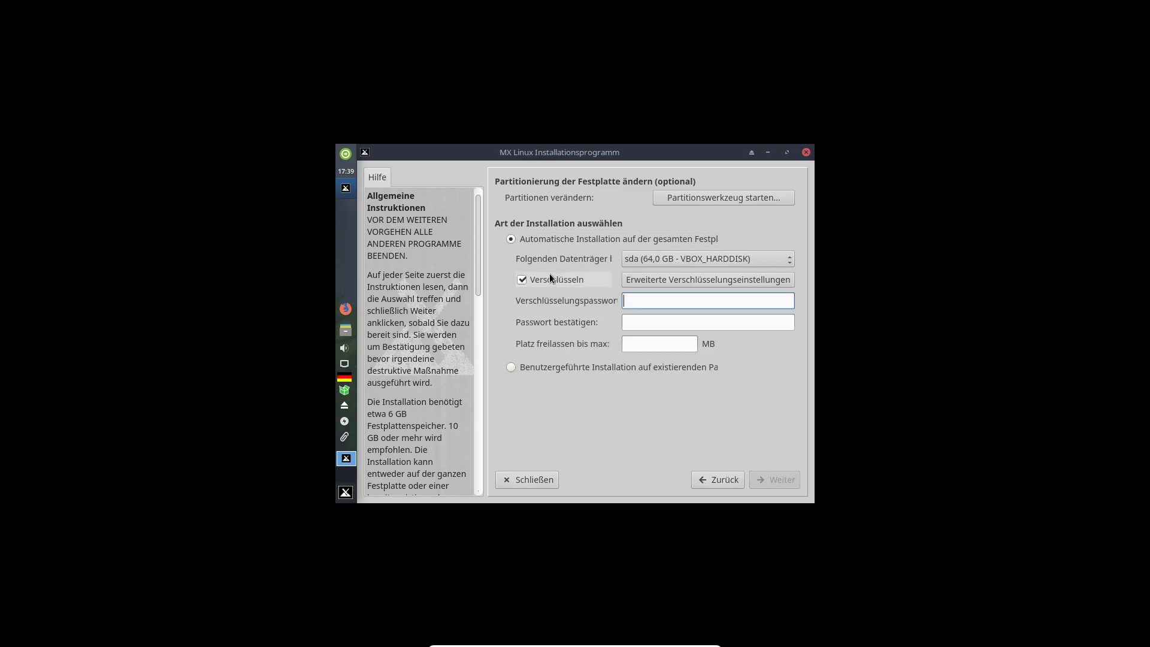
click(549, 275)
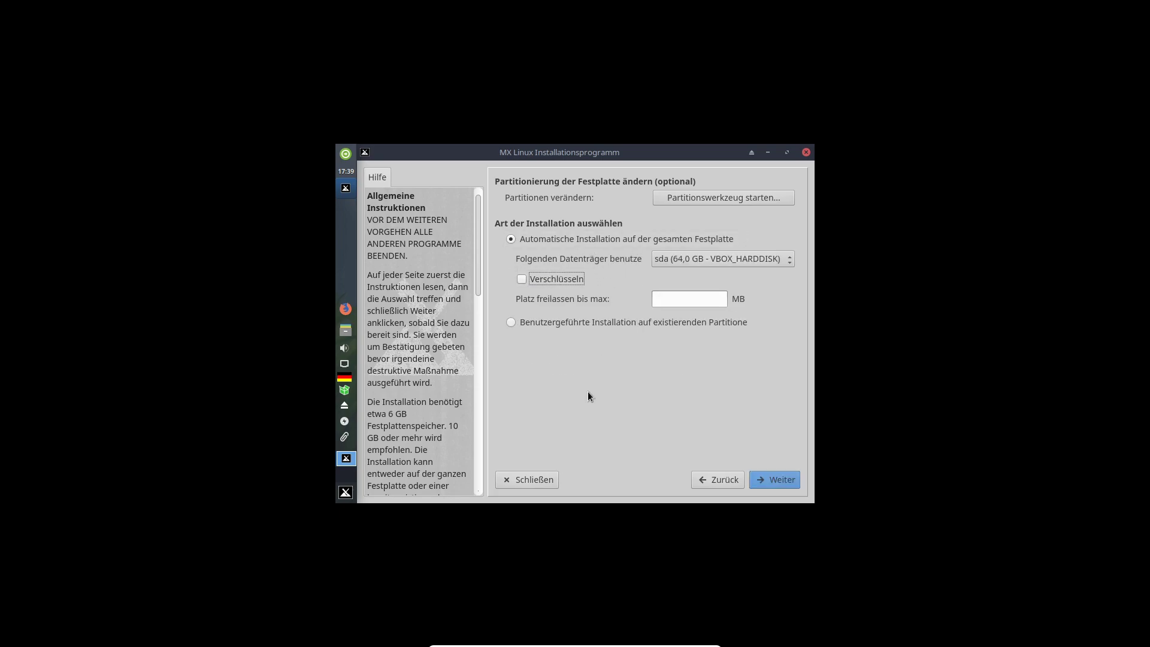
click(774, 479)
click(639, 334)
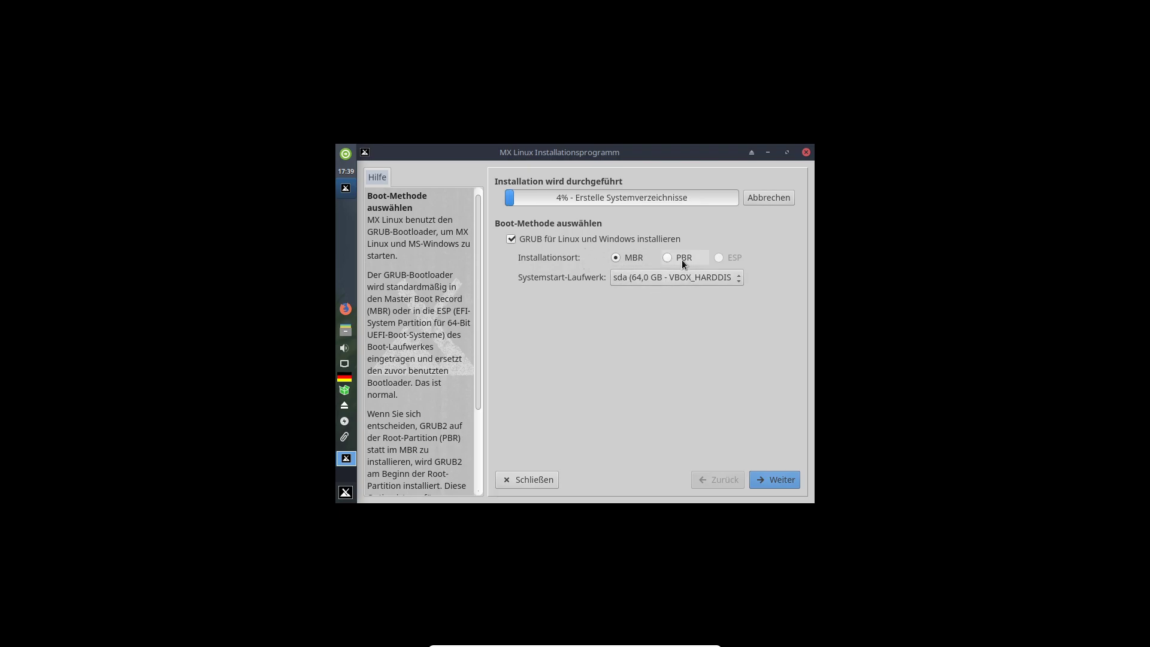
Step: Accept installing GRUB to the MBR of sda and set the computer name to Tux, keeping the domain beispiel.dom
click(774, 482)
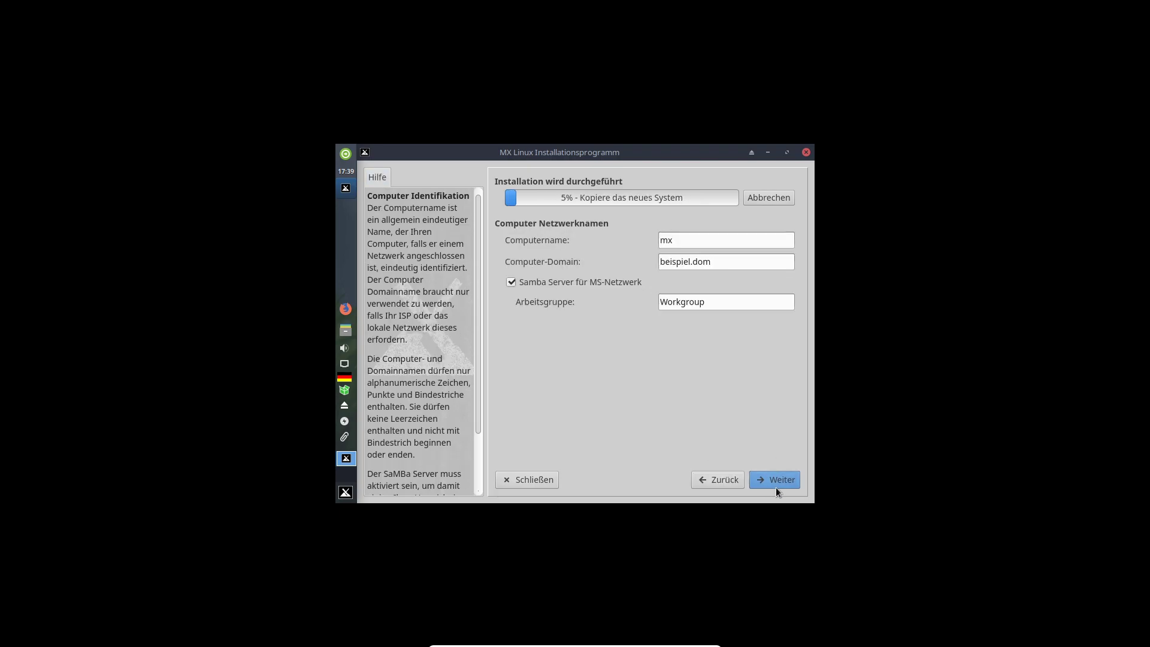
double_click(744, 239)
text(Tux)
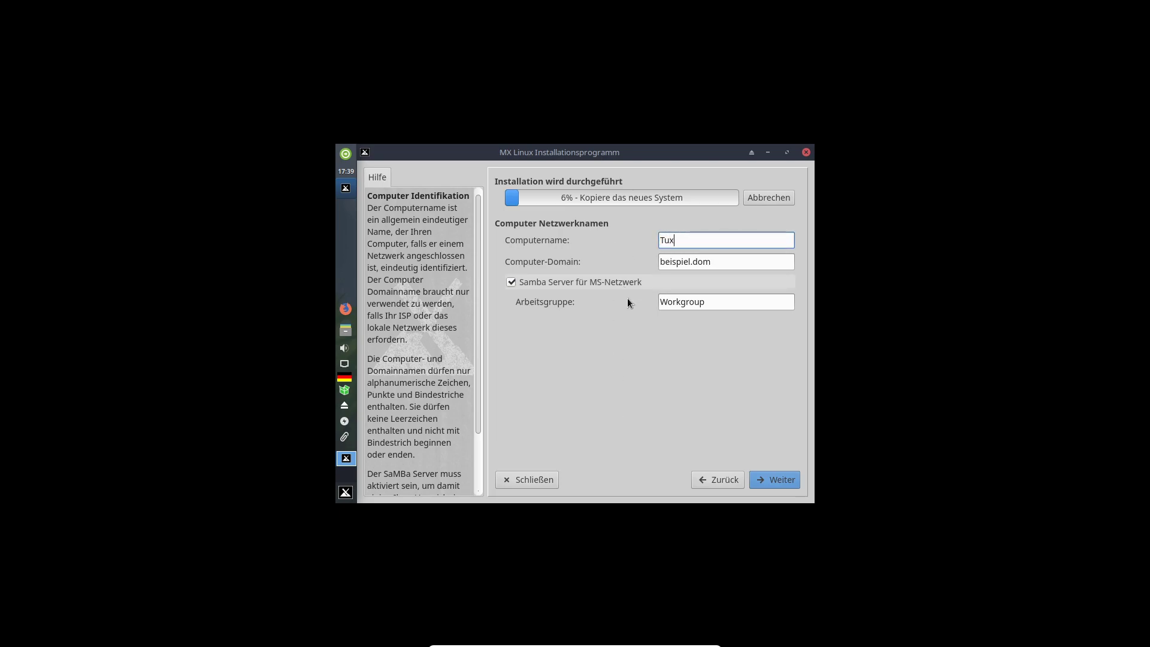
click(718, 263)
double_click(718, 264)
click(755, 261)
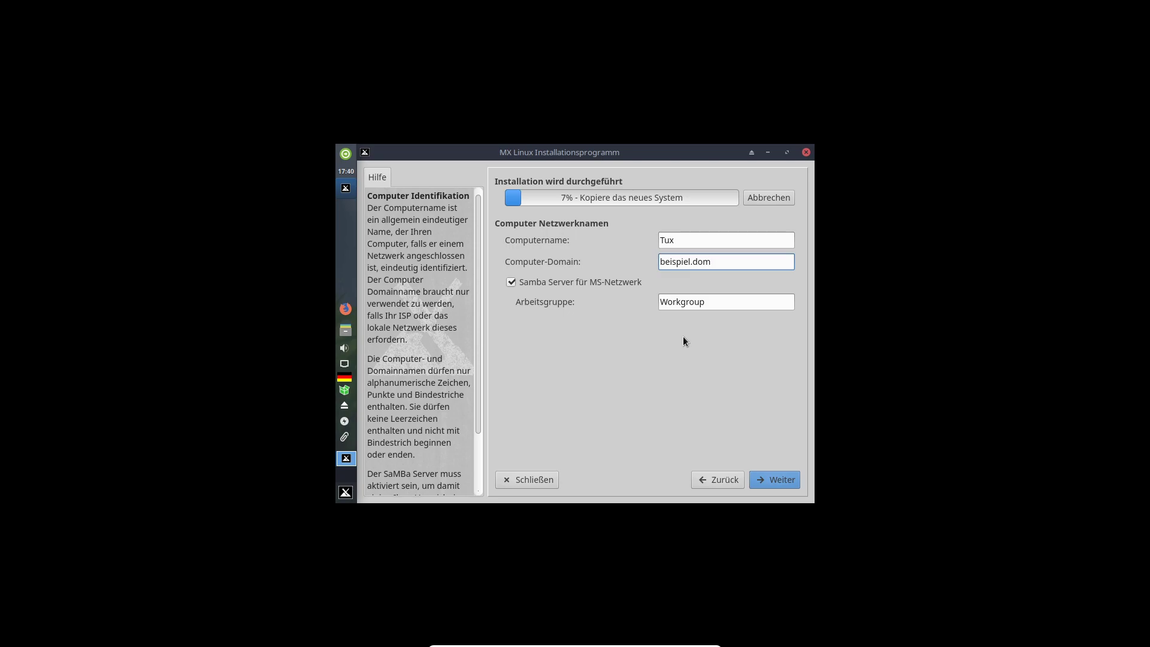
click(778, 478)
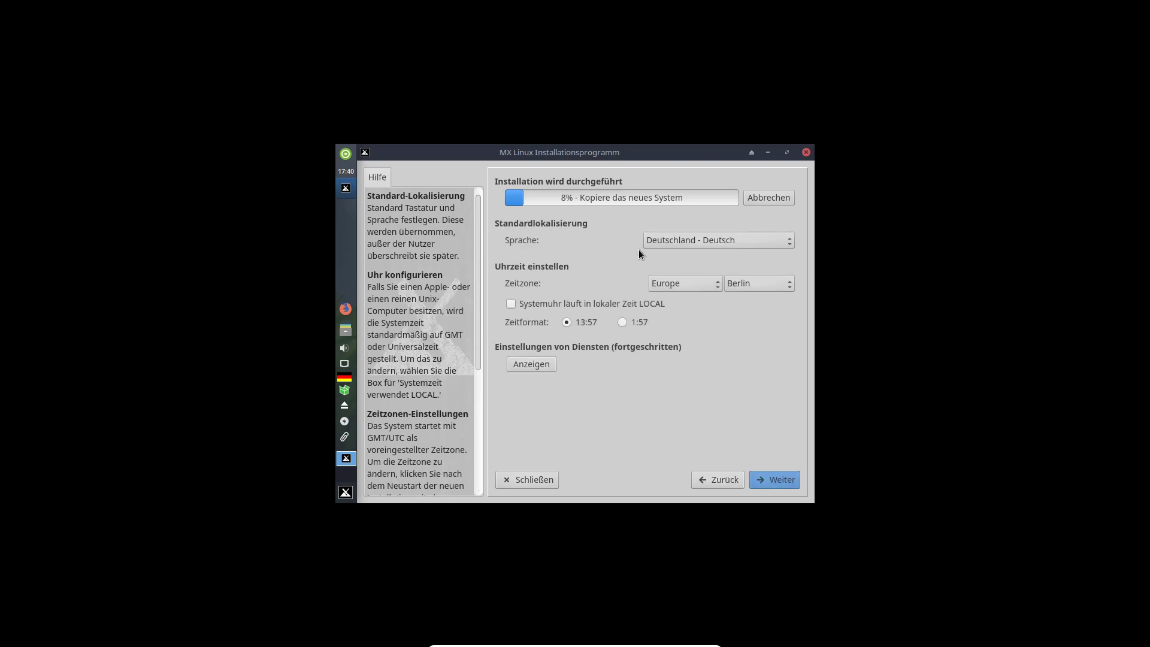
Step: Accept the Deutschland - Deutsch locale with the Europe/Berlin time zone and keep all the common system services enabled
click(702, 239)
click(609, 242)
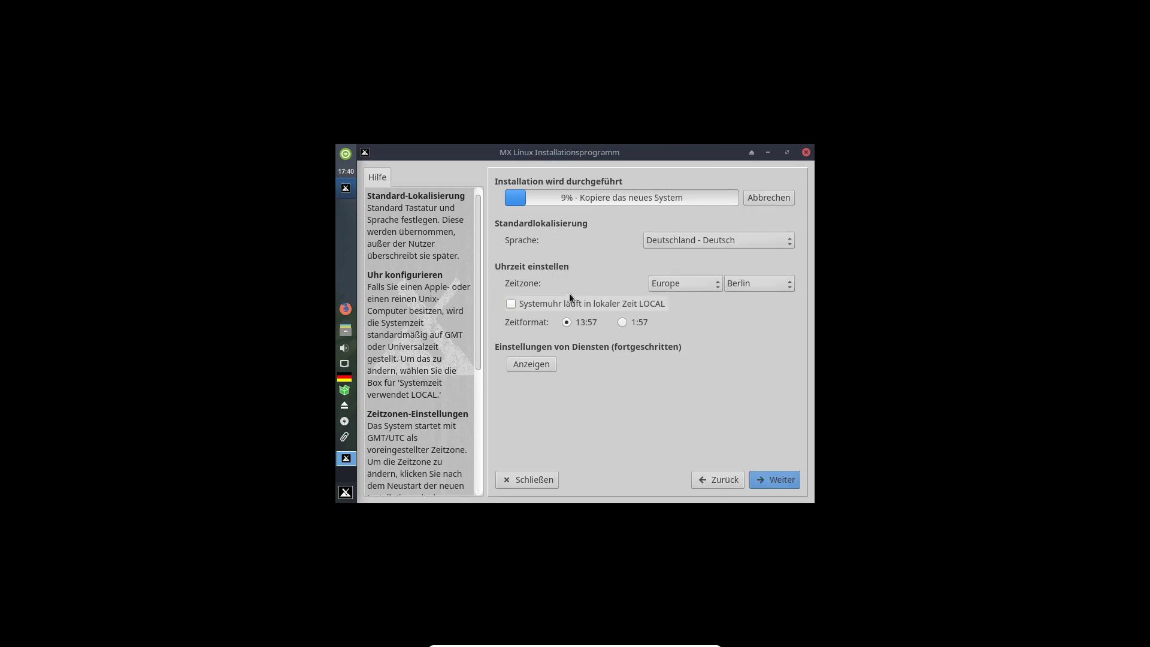
click(534, 307)
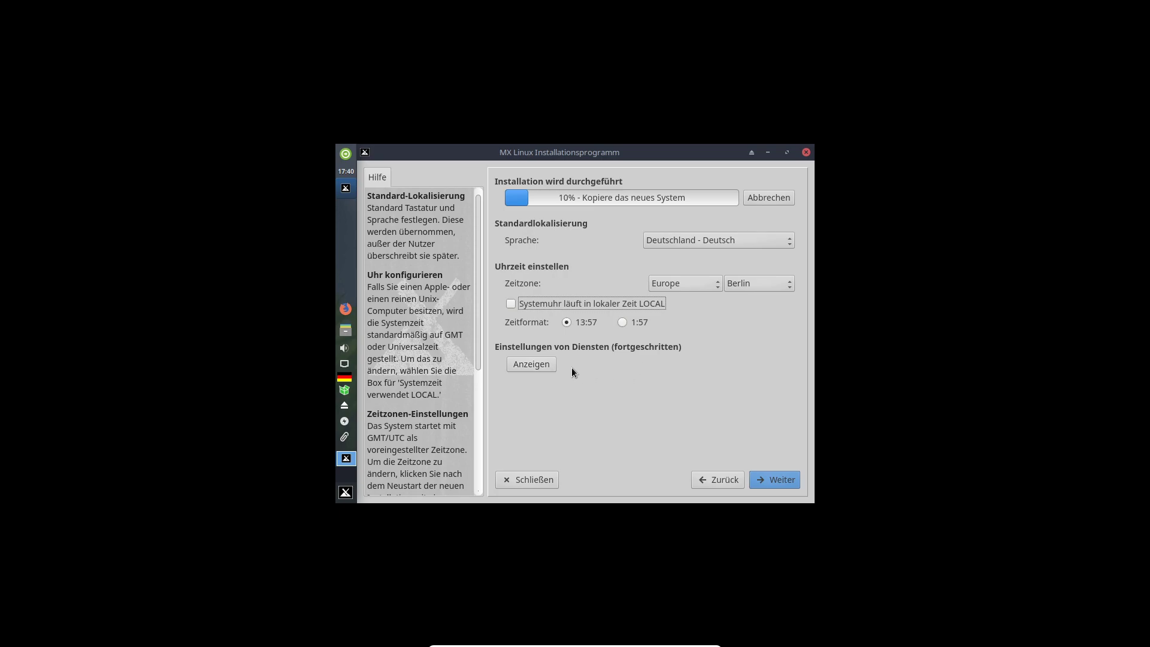
click(535, 364)
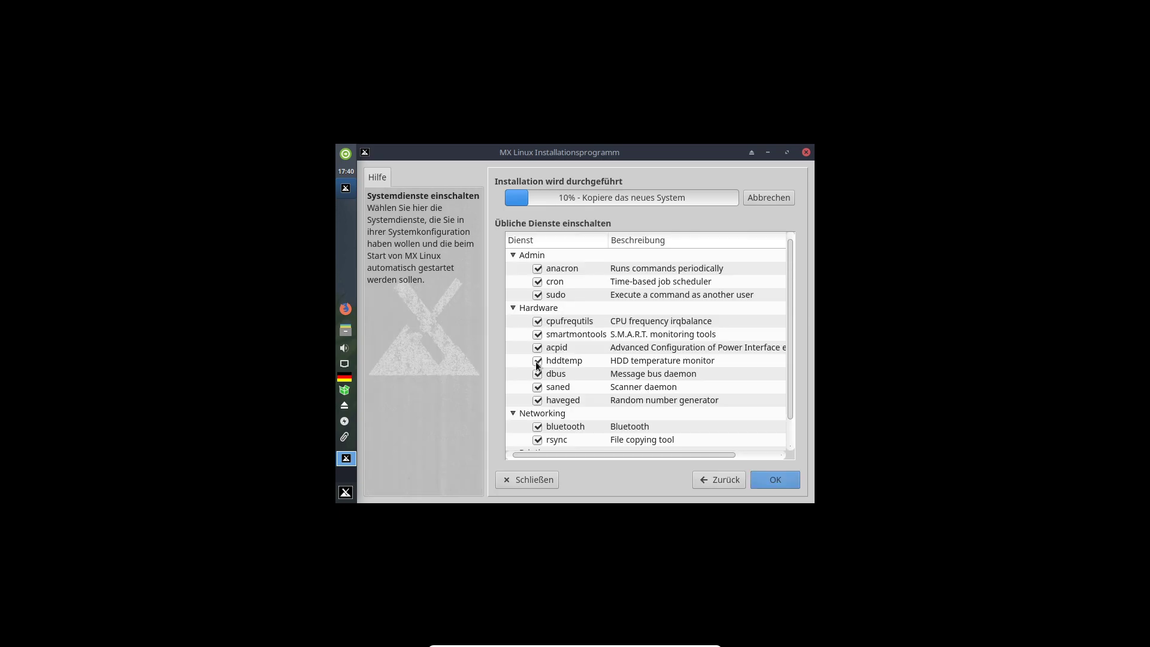
scroll(590, 365, down, 1)
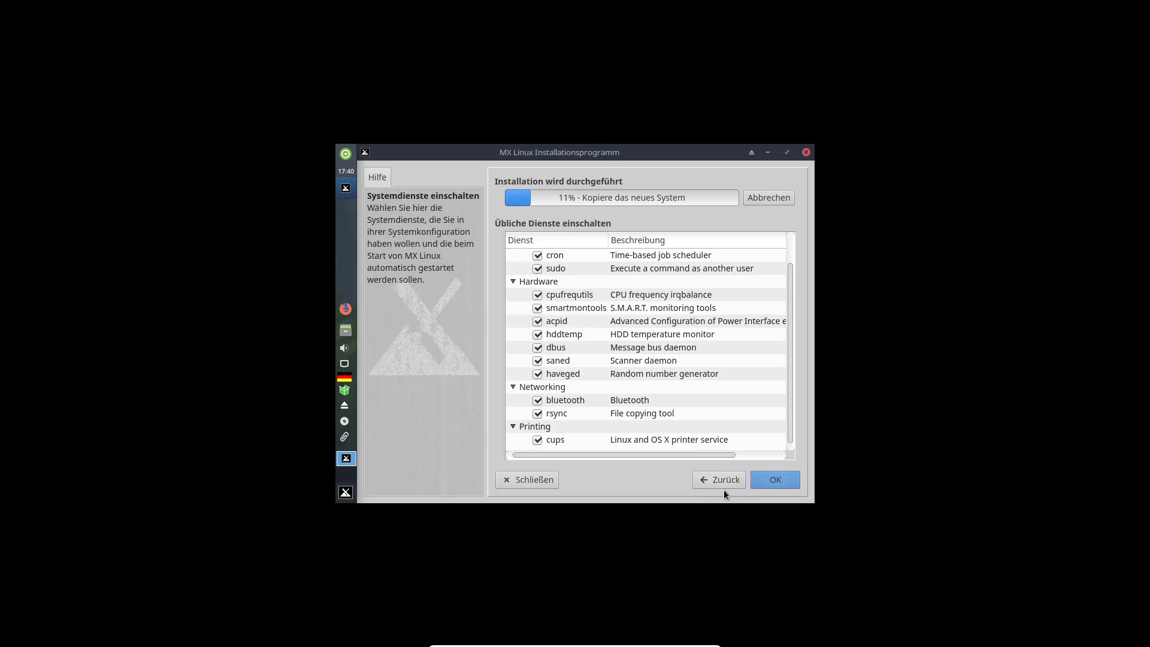
click(767, 480)
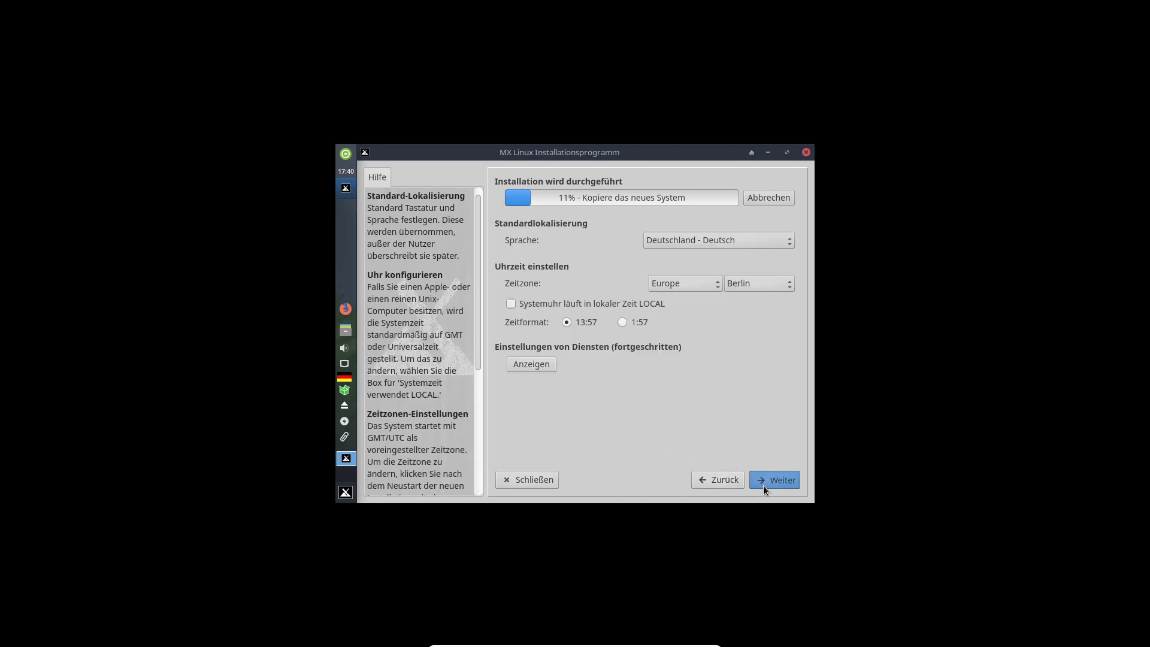
click(763, 484)
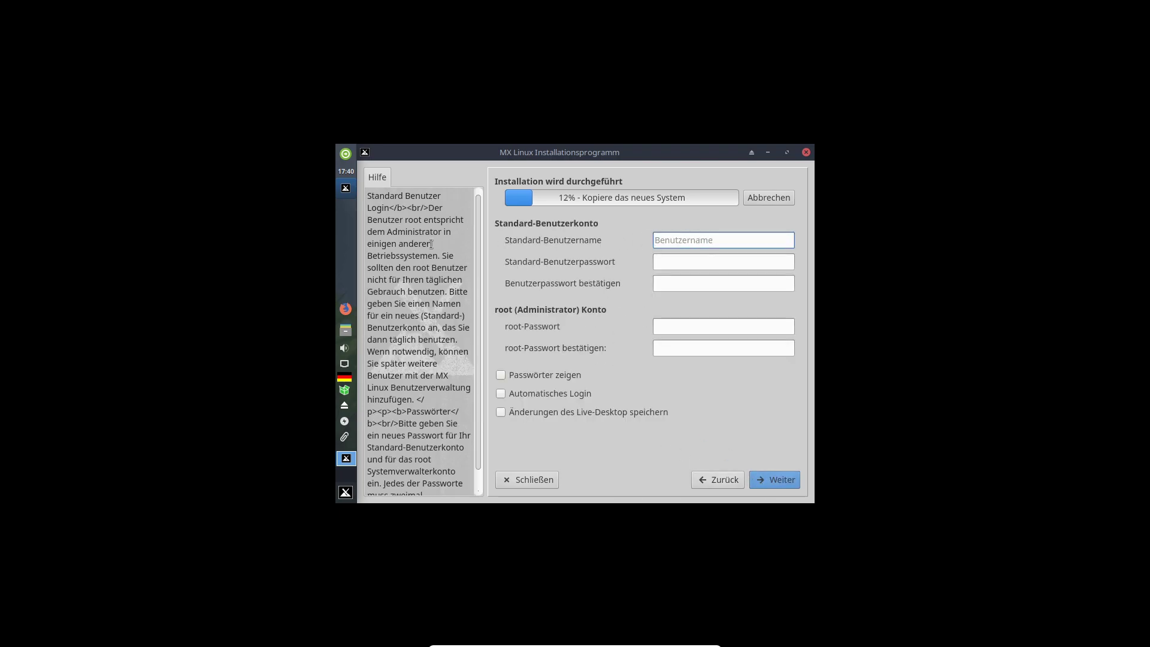
Step: Set up the standard user account with the username Tux, entering and confirming the user password
text(Tux)
key(Tab)
text(••••••)
key(Tab)
text(••••••)
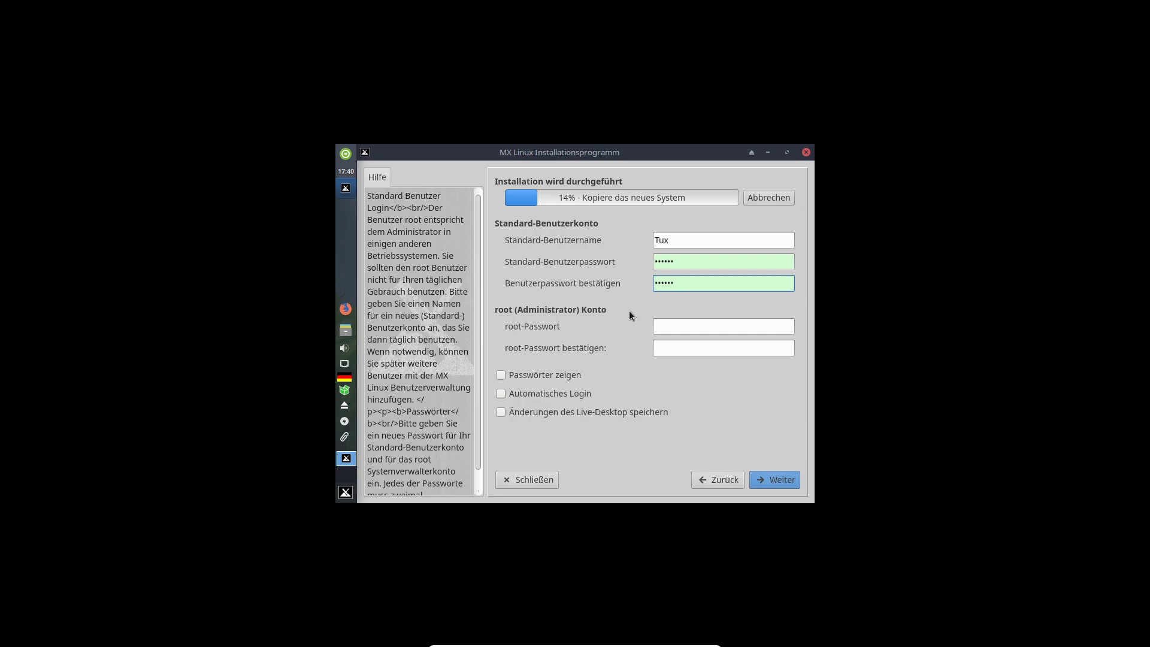
Step: Enter and confirm the root password for the administrator account
click(682, 326)
text(••••••)
click(767, 342)
text(••••••)
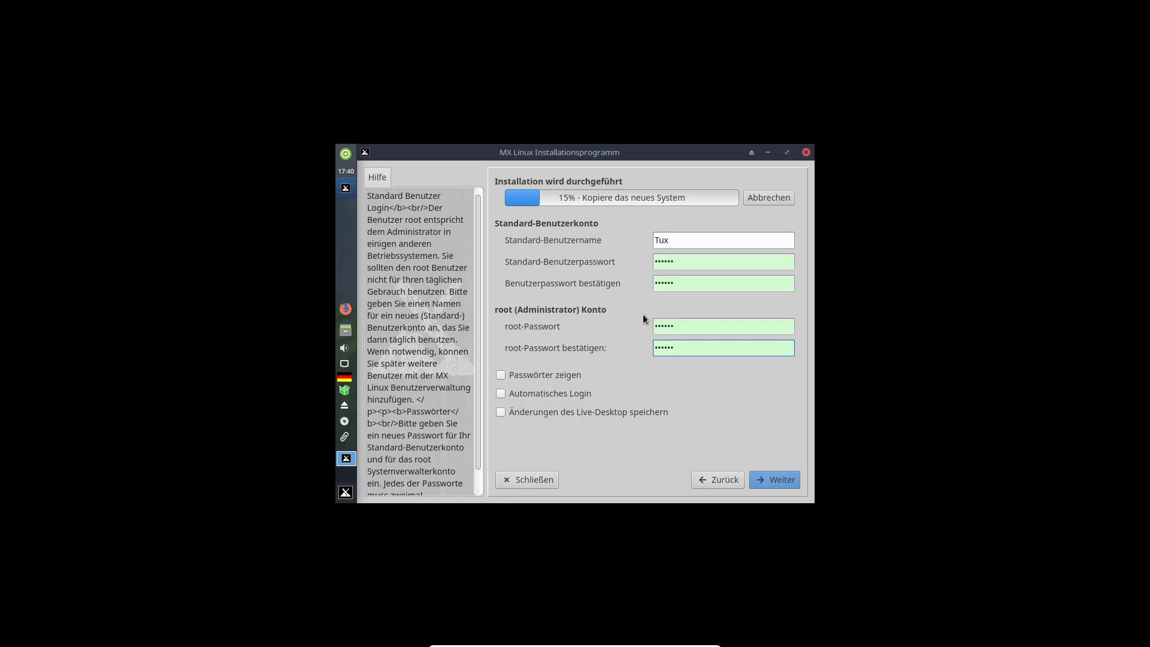
Step: Enable automatic login and saving of the live desktop changes, briefly reveal the passwords to check them, and continue the installation
click(552, 398)
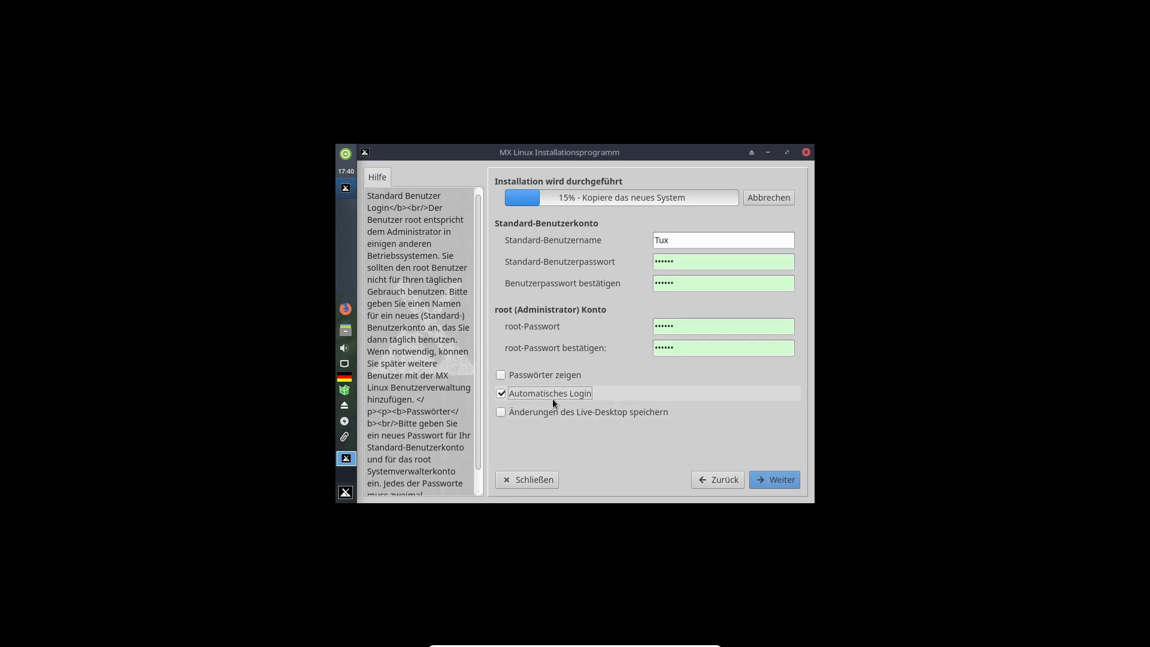
click(549, 375)
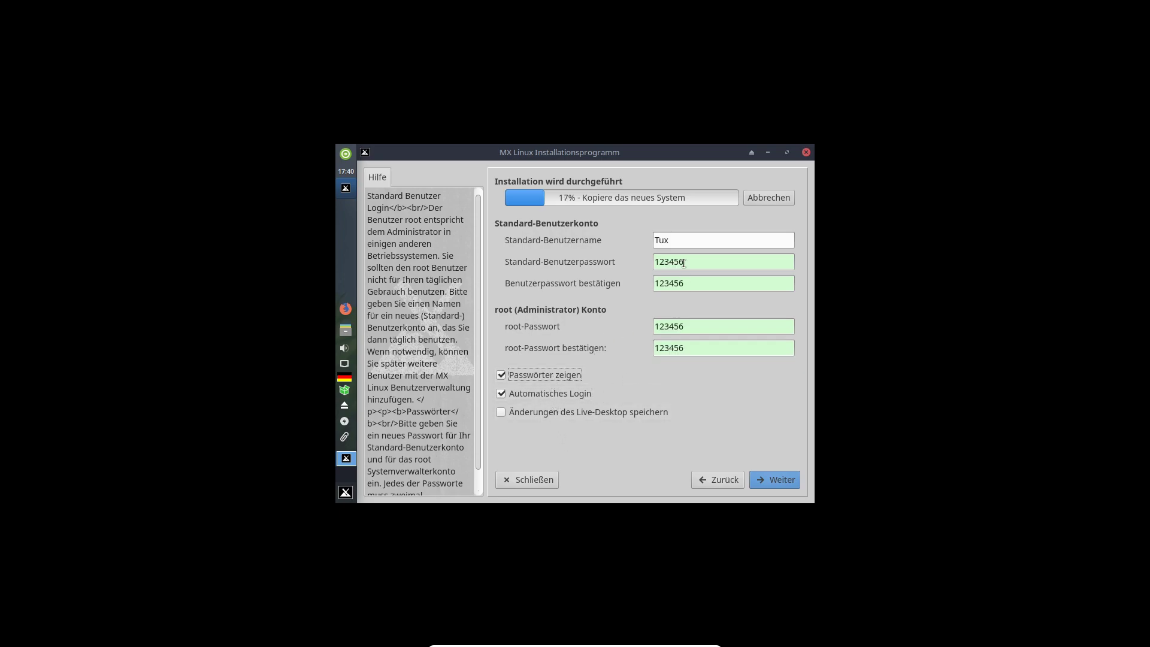
click(601, 376)
click(572, 413)
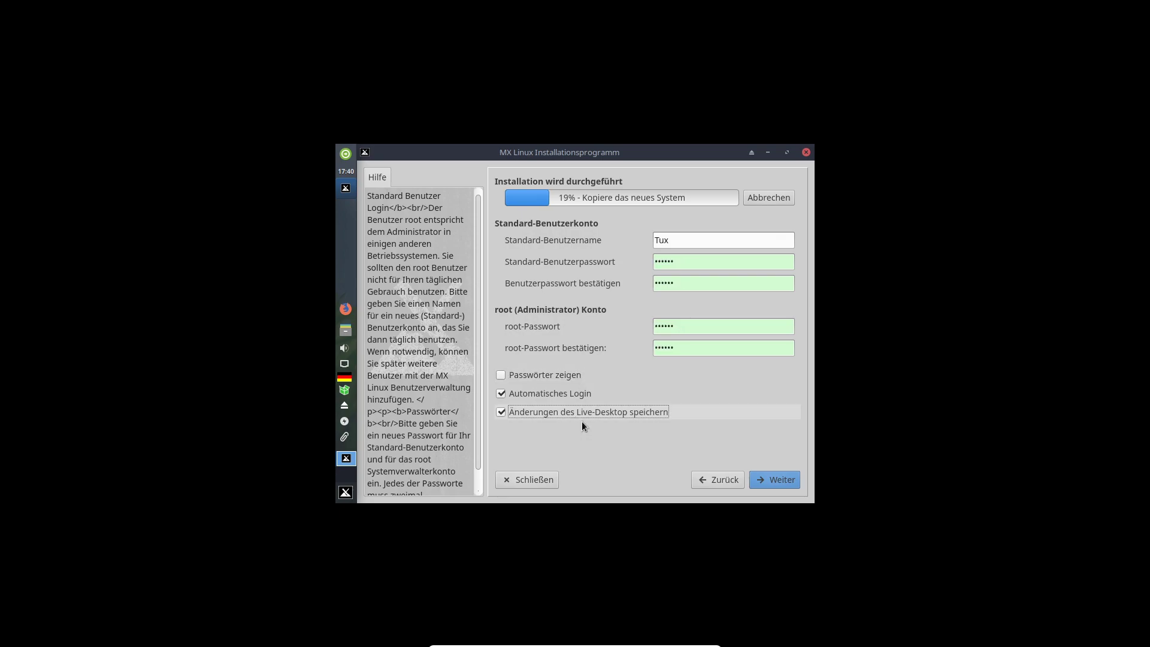
click(771, 482)
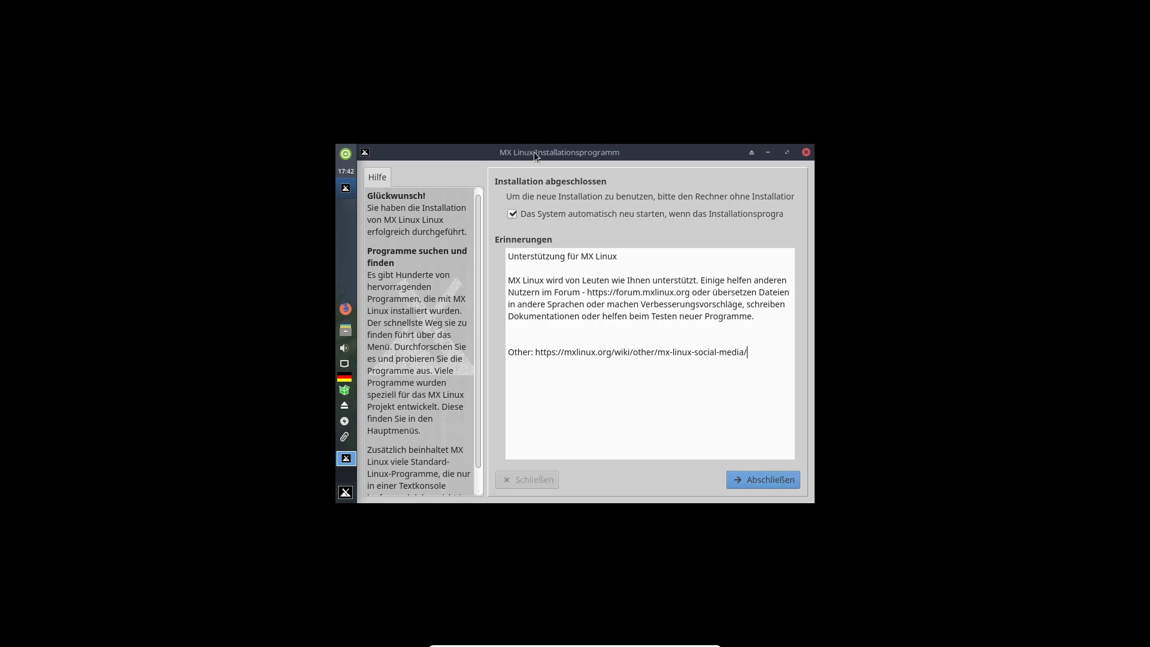
Step: Finish the installation with an automatic restart, continue past the disc removal prompt, and boot the MX 19 patito feo entry
click(754, 485)
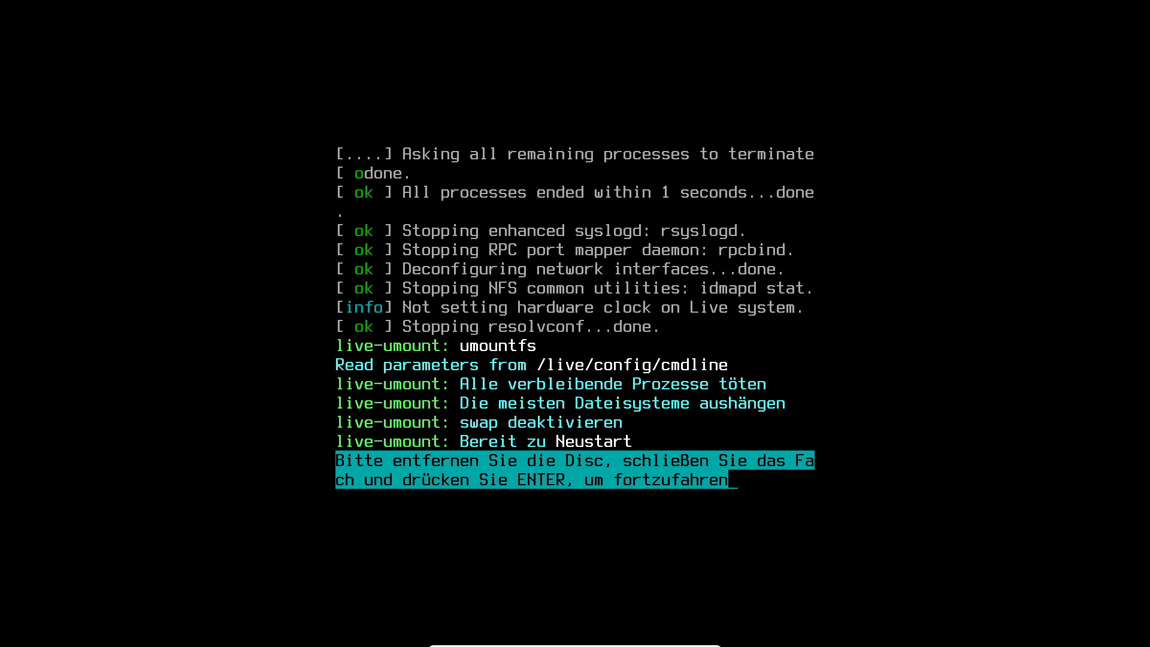
key(Return)
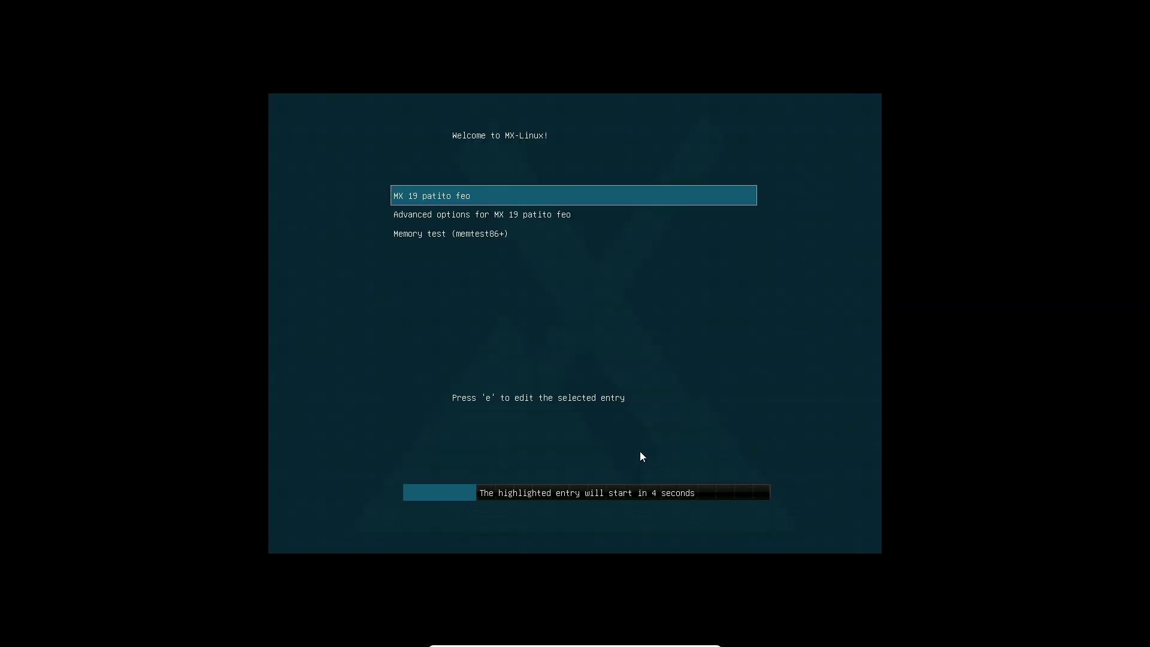
key(Return)
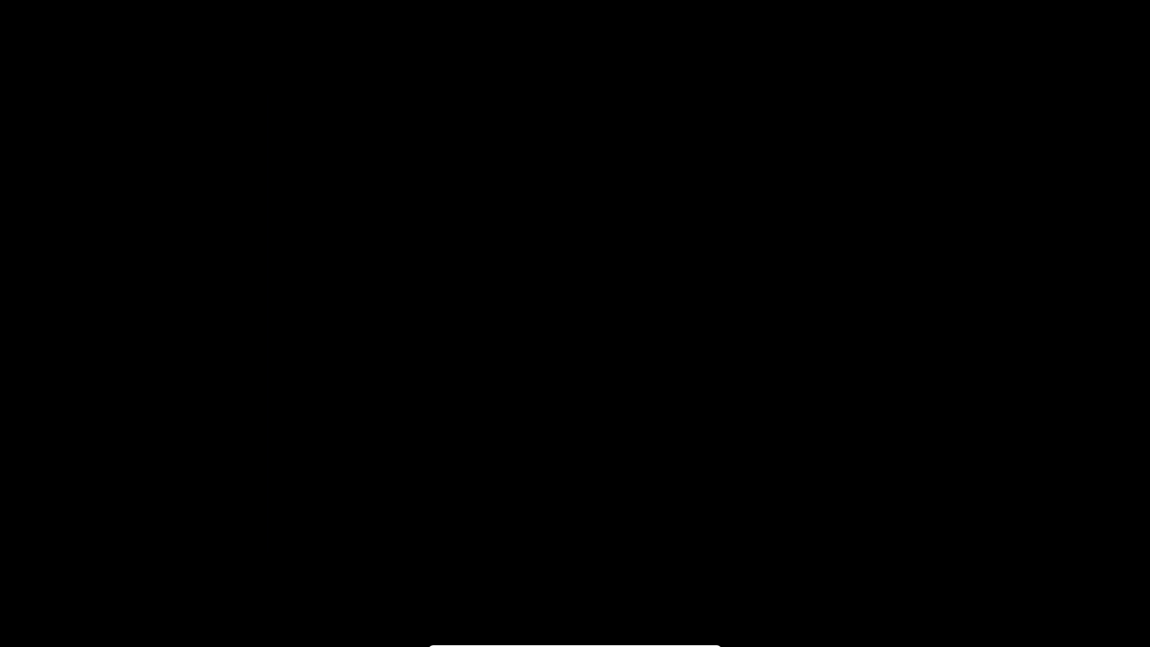